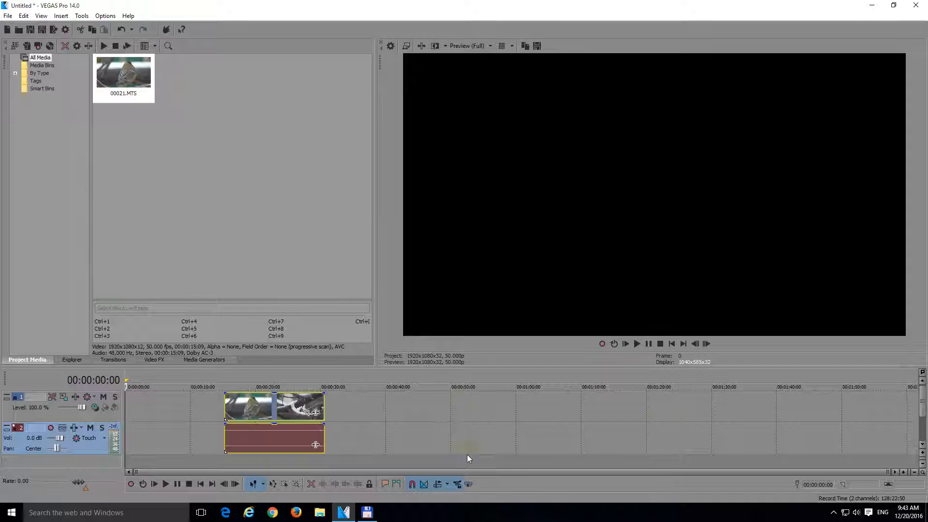
# - Try trimming the clip's end back to about the 20-second mark on the timeline, and undo the trim
pyautogui.click(342, 434)
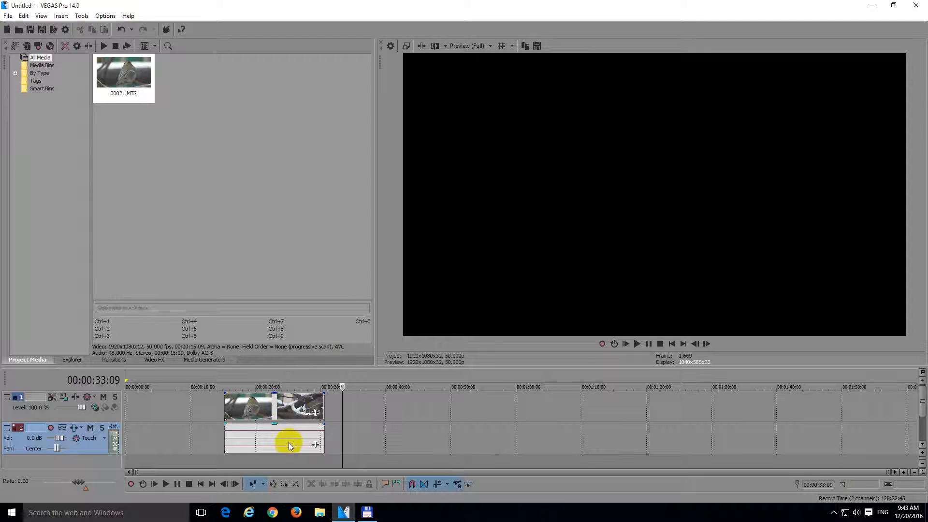
pyautogui.scroll(3, 284, 428)
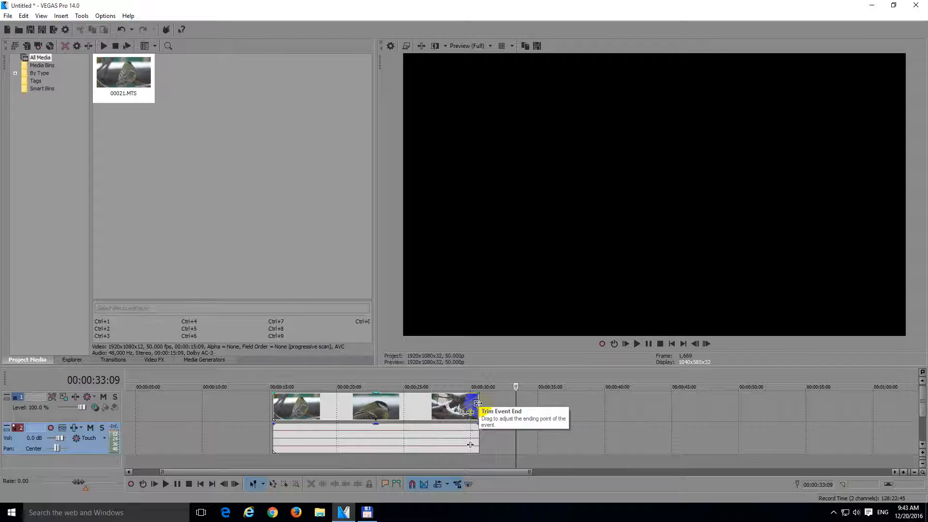
pyautogui.moveTo(478, 403); pyautogui.dragTo(341, 408)
pyautogui.click(378, 386)
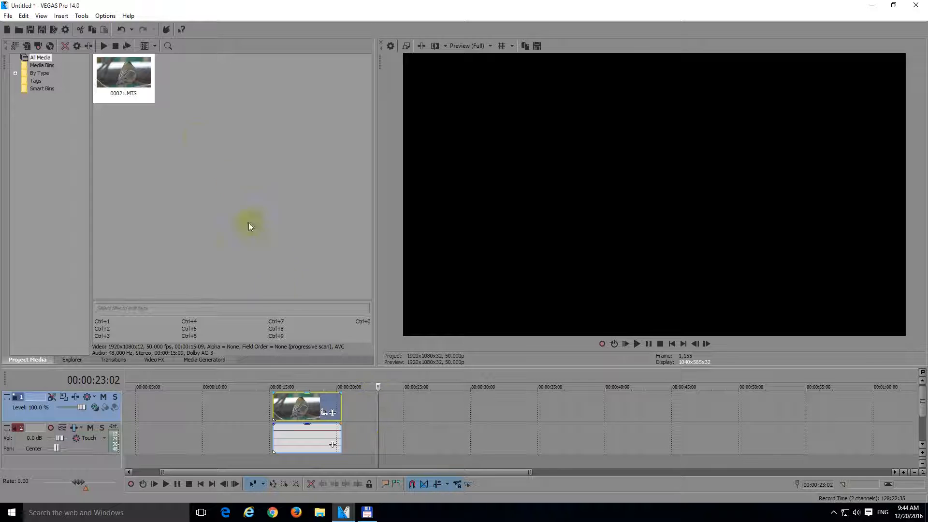
pyautogui.click(124, 29)
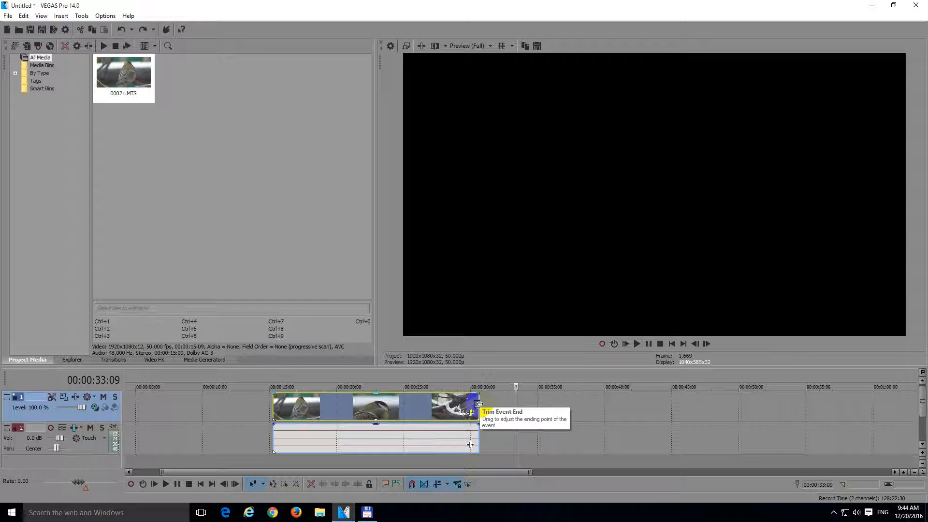
# - Try time-compressing the clip to about 4 seconds long and preview the sped-up playback
pyautogui.press('ctrl')
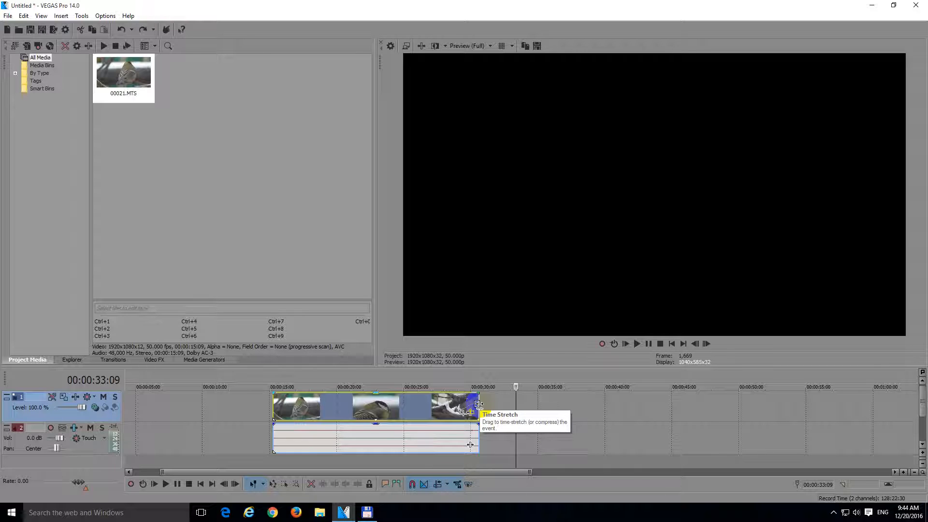
pyautogui.moveTo(478, 404); pyautogui.dragTo(315, 405)
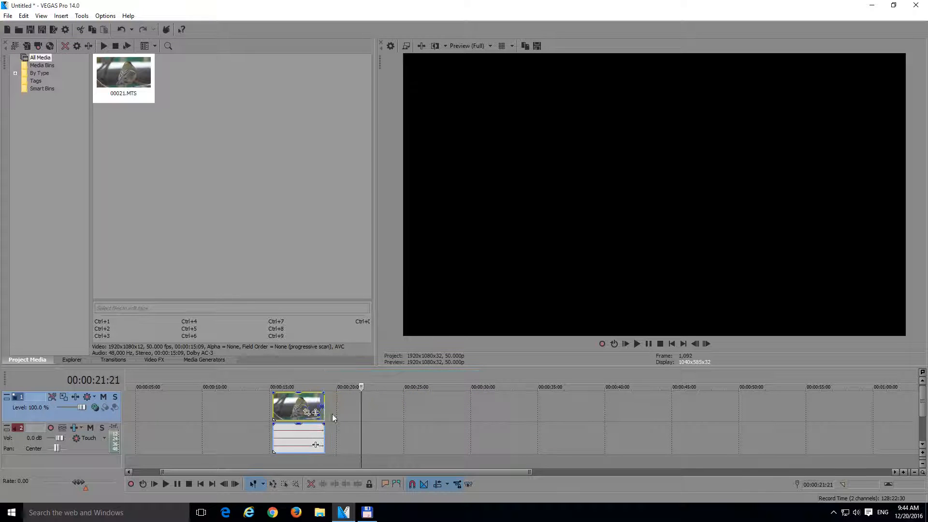
pyautogui.click(274, 376)
pyautogui.press('space')
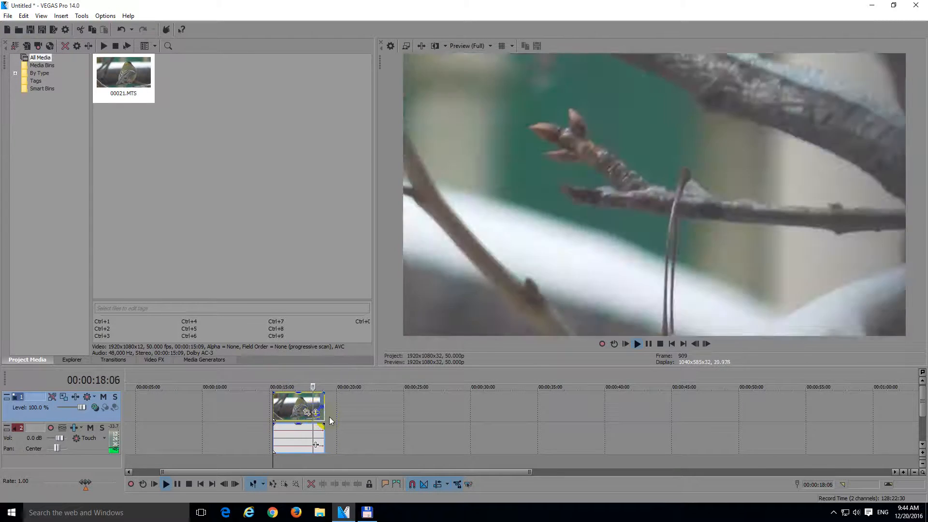
pyautogui.press('space')
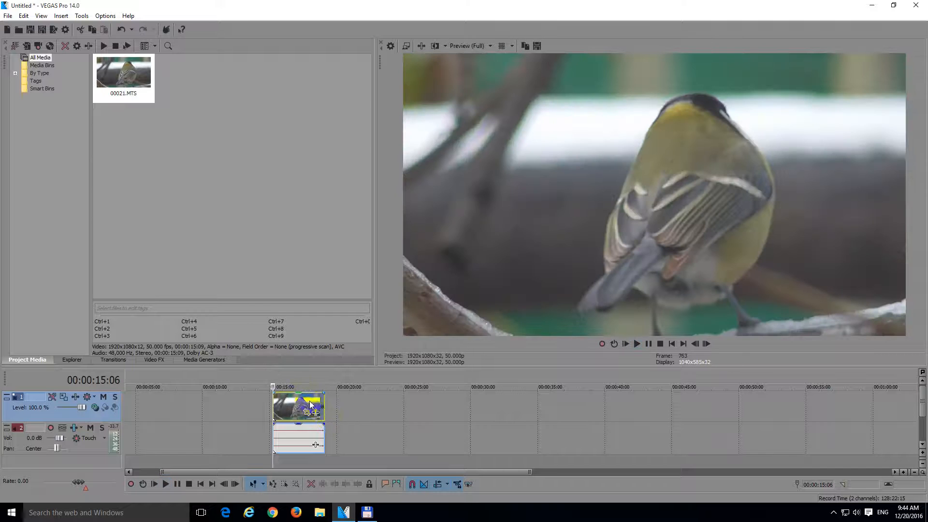
pyautogui.press('space')
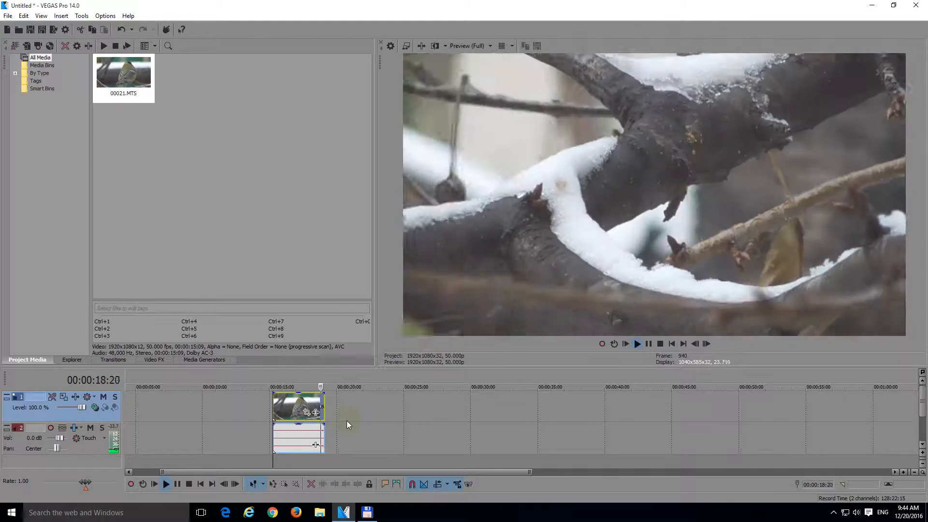
pyautogui.press('space')
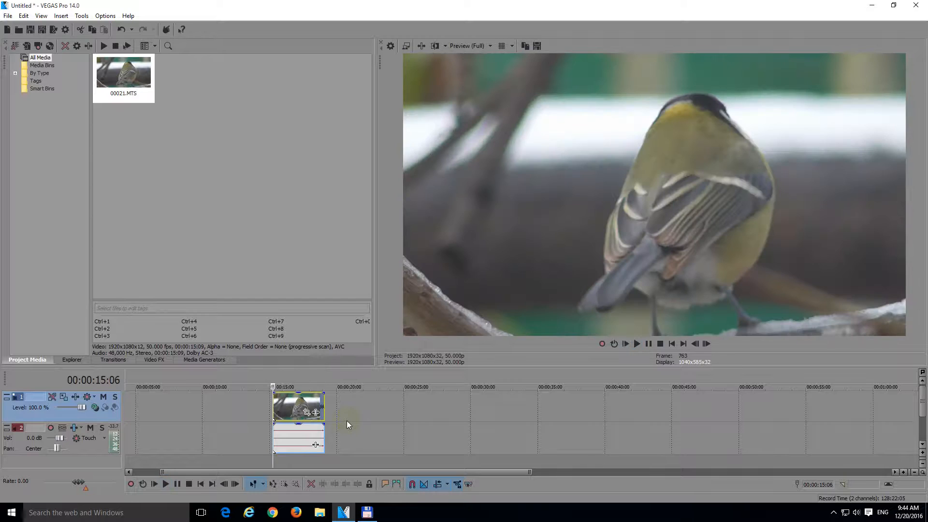
pyautogui.click(121, 29)
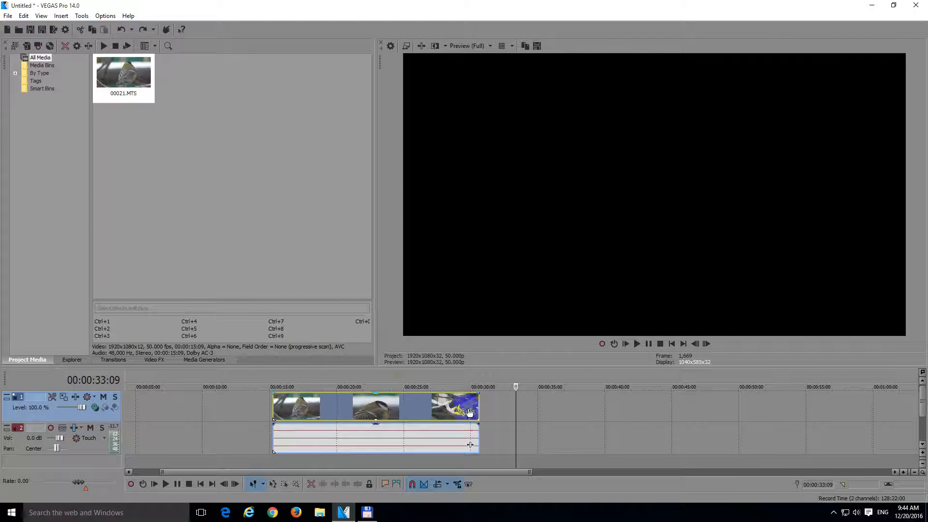
# - Time-stretch the clip's end until it lasts about one minute, and preview the slow-motion playback
pyautogui.scroll(-2, 475, 412)
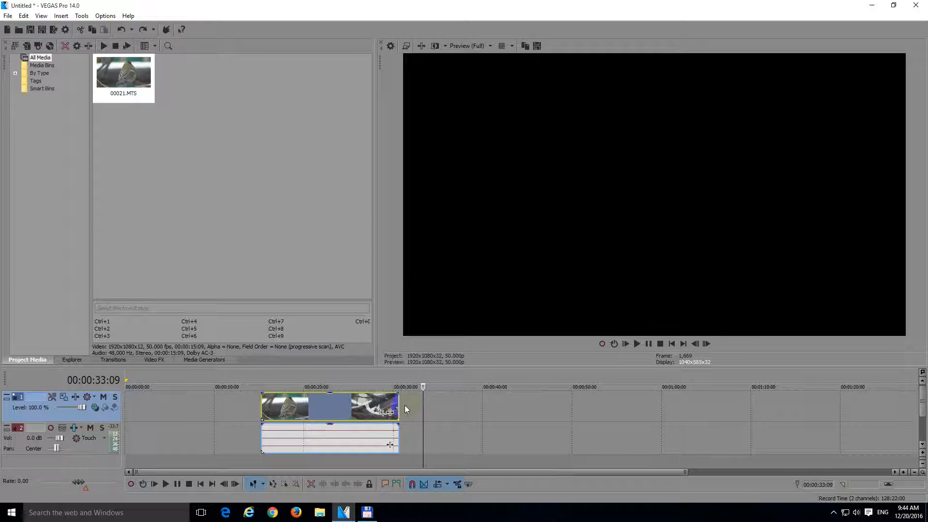
pyautogui.moveTo(397, 403); pyautogui.dragTo(918, 422)
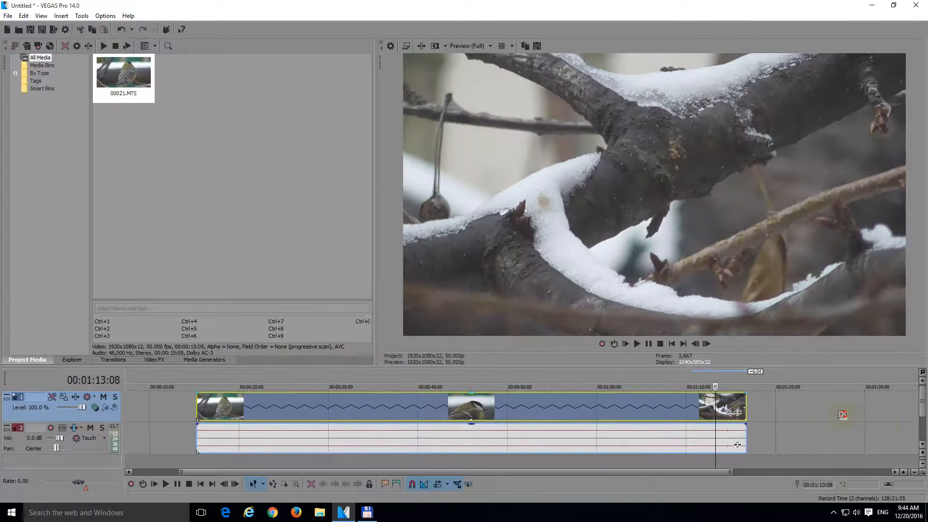
pyautogui.moveTo(843, 414); pyautogui.dragTo(842, 414)
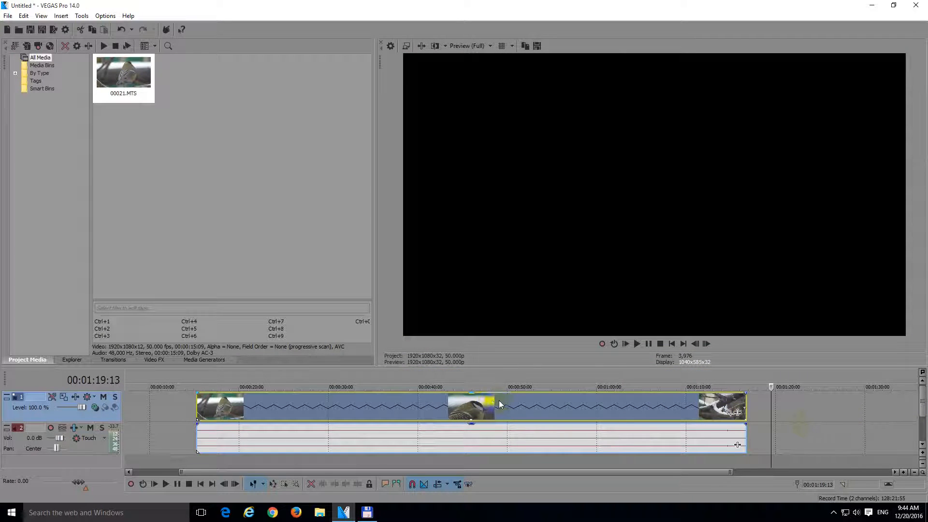
pyautogui.click(196, 377)
pyautogui.press('space')
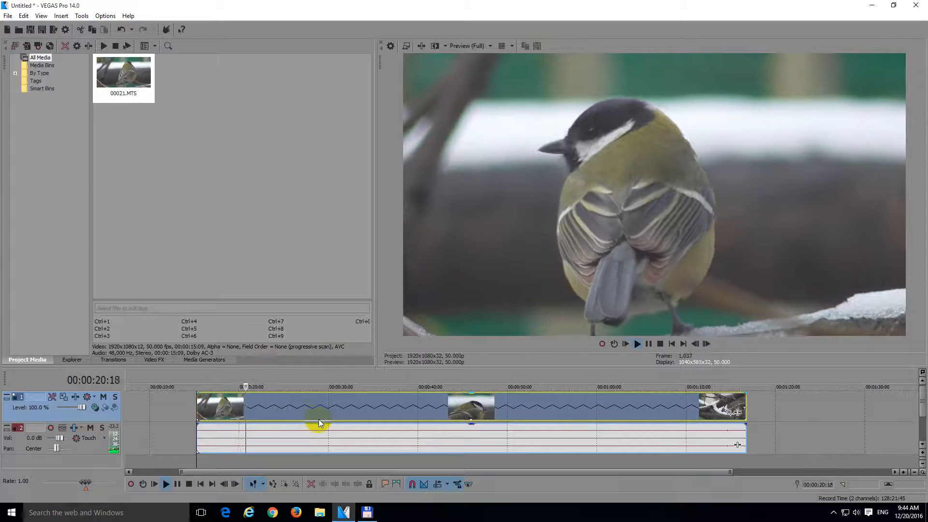
pyautogui.press('space')
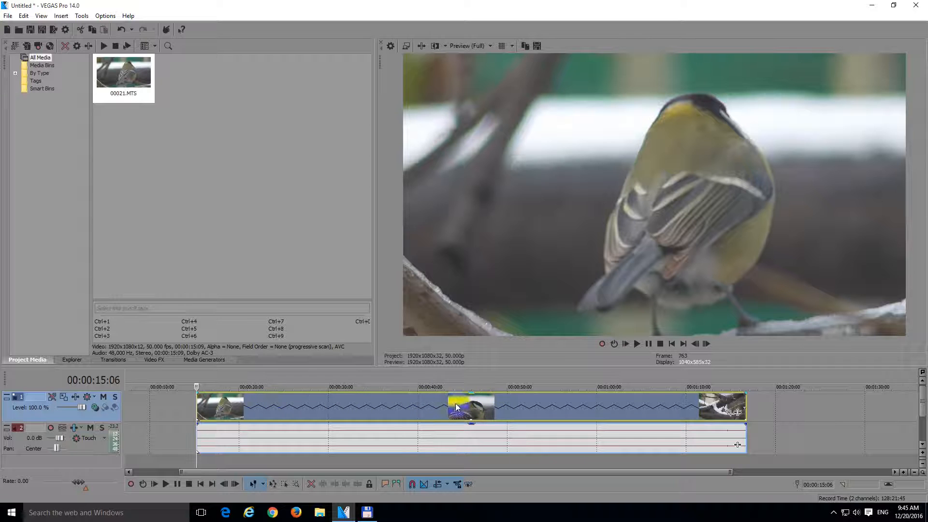
# - Set the video event's playback rate to 1 in its properties
pyautogui.rightClick(432, 407)
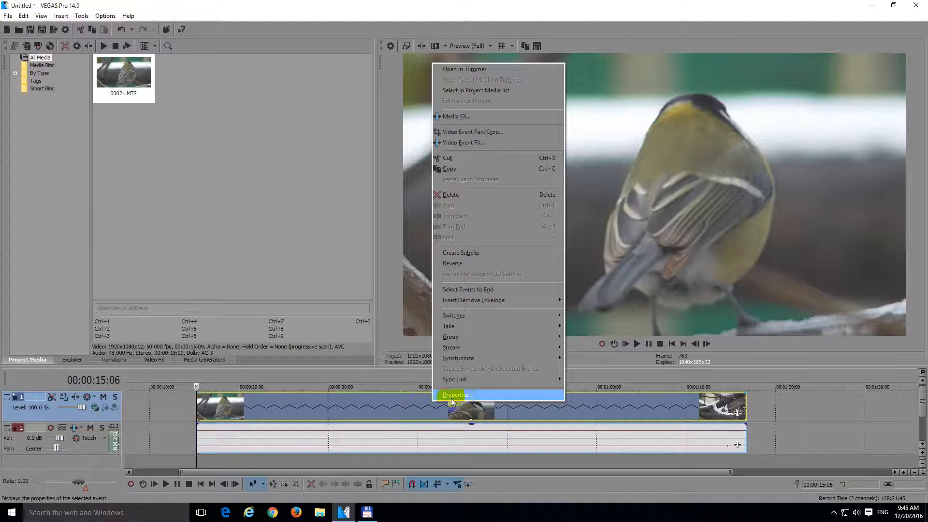
pyautogui.click(483, 396)
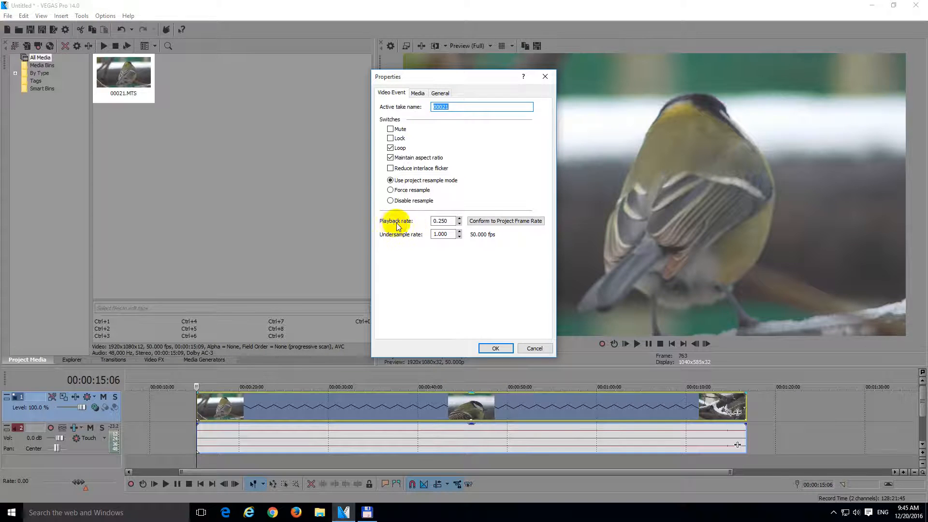
pyautogui.click(442, 220)
pyautogui.doubleClick(442, 220)
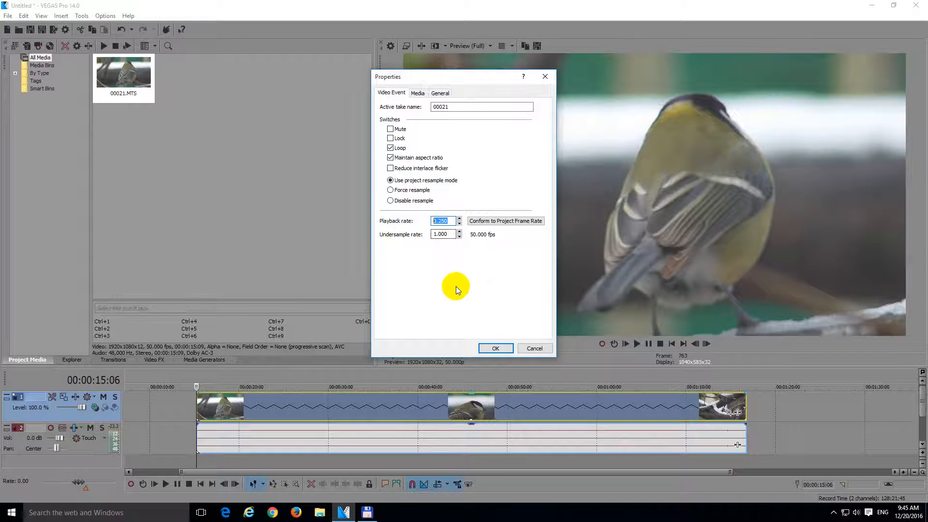
pyautogui.write('1')
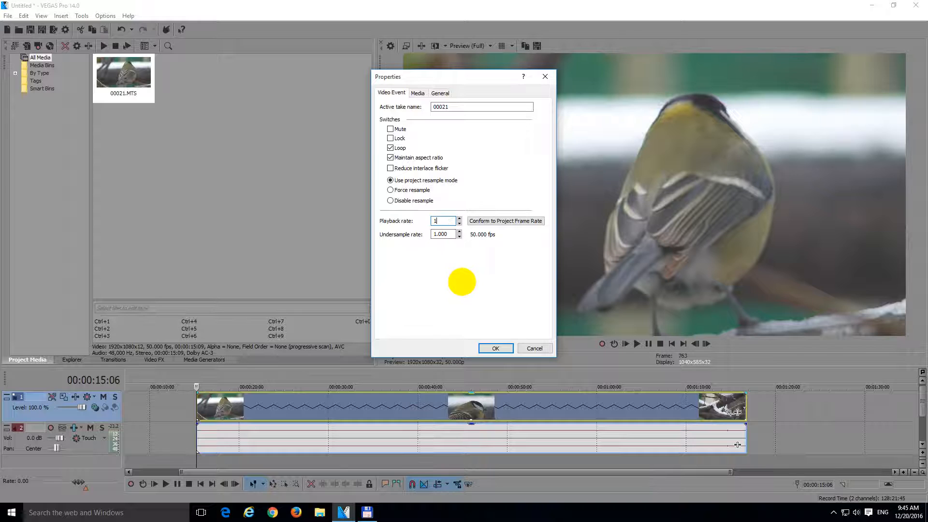
pyautogui.click(493, 348)
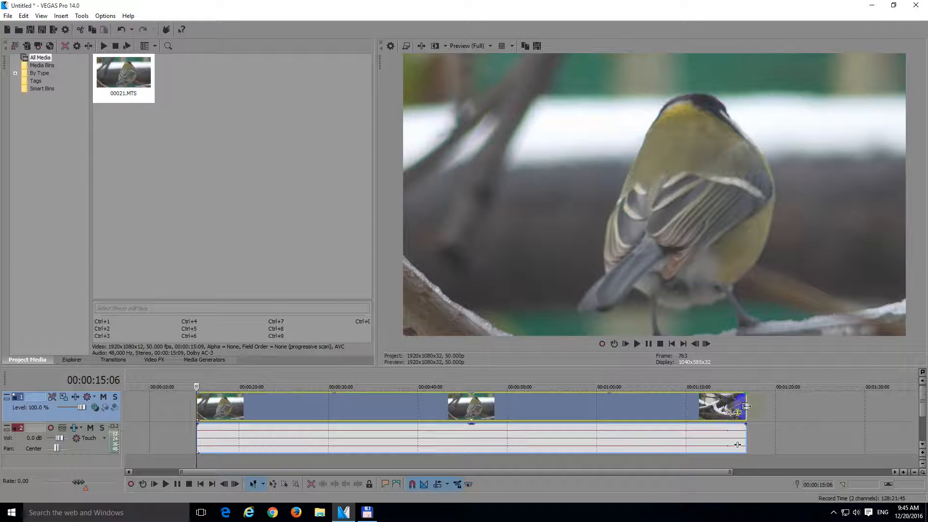
# - Trim the clip's end so it lasts about 15 seconds, and play it back from its start
pyautogui.moveTo(745, 410); pyautogui.dragTo(333, 403)
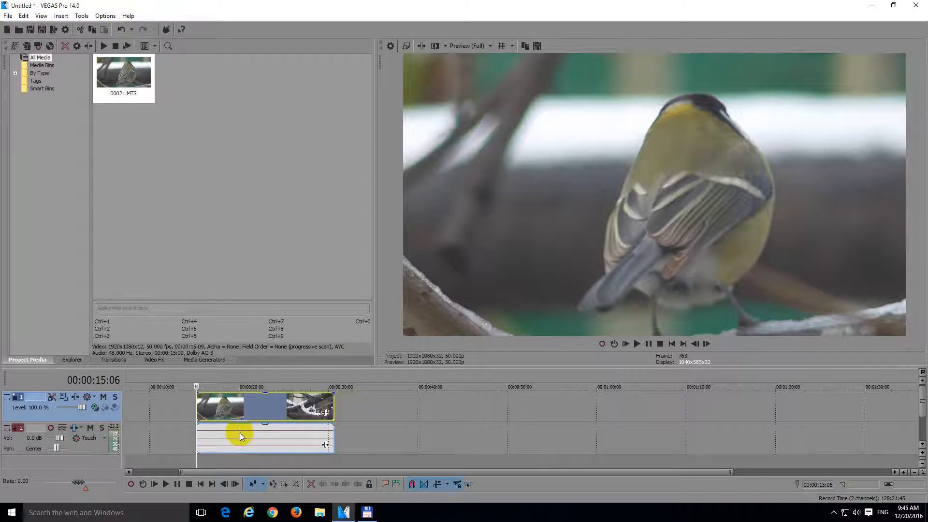
pyautogui.click(164, 484)
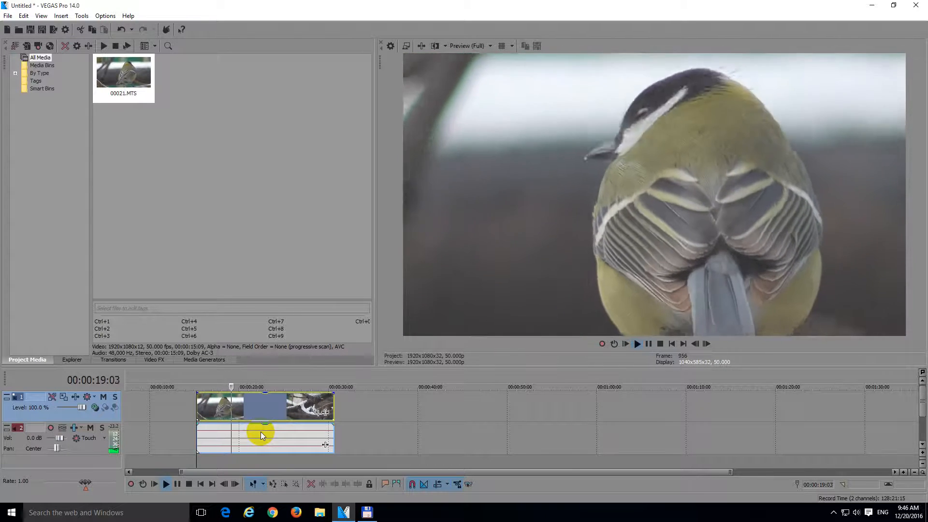
pyautogui.press('space')
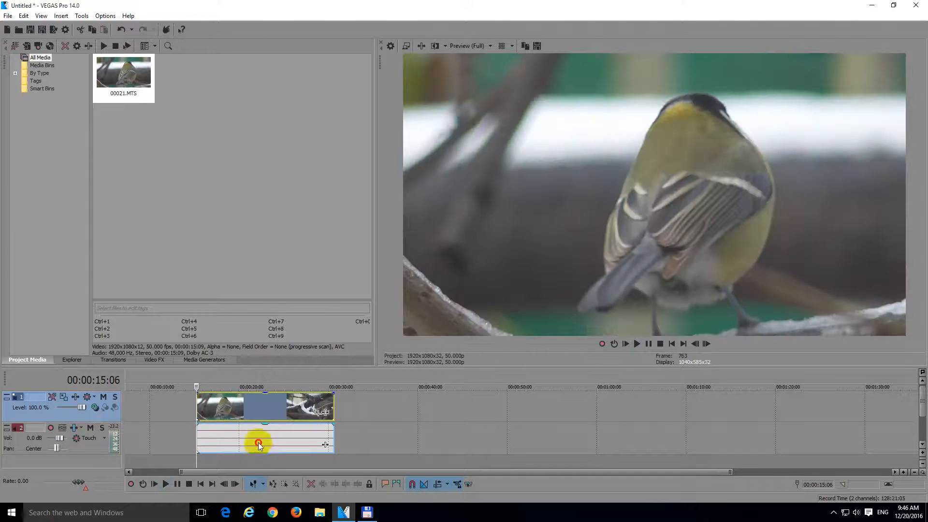
# - Set the audio event's time stretch / pitch shift method to None in its properties
pyautogui.click(258, 442)
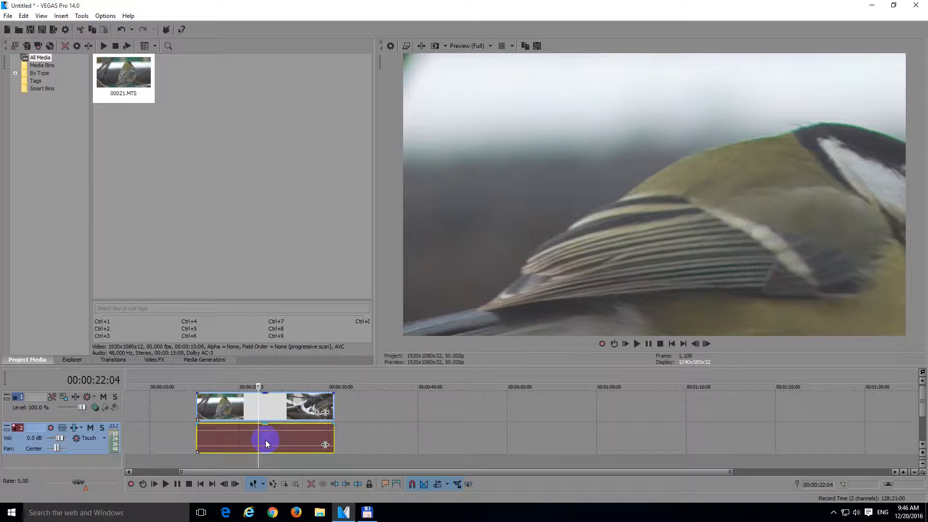
pyautogui.rightClick(265, 440)
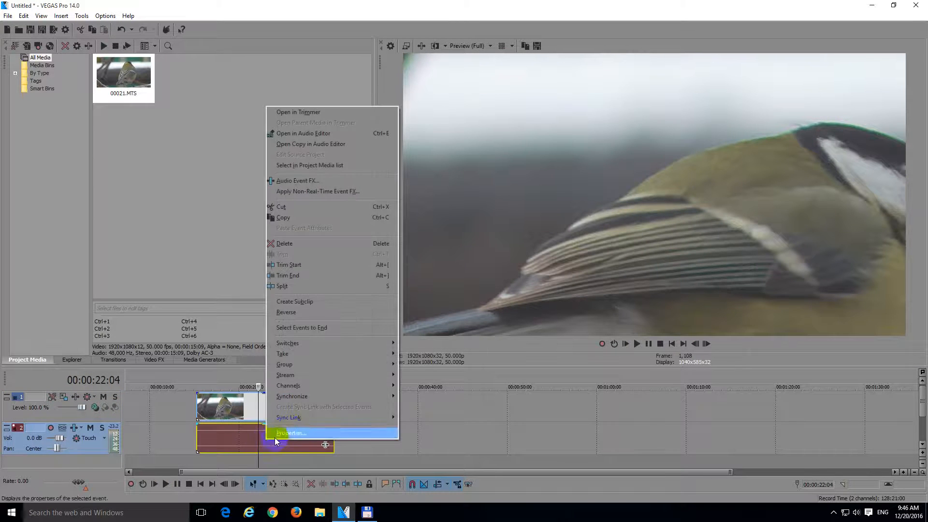
pyautogui.click(311, 434)
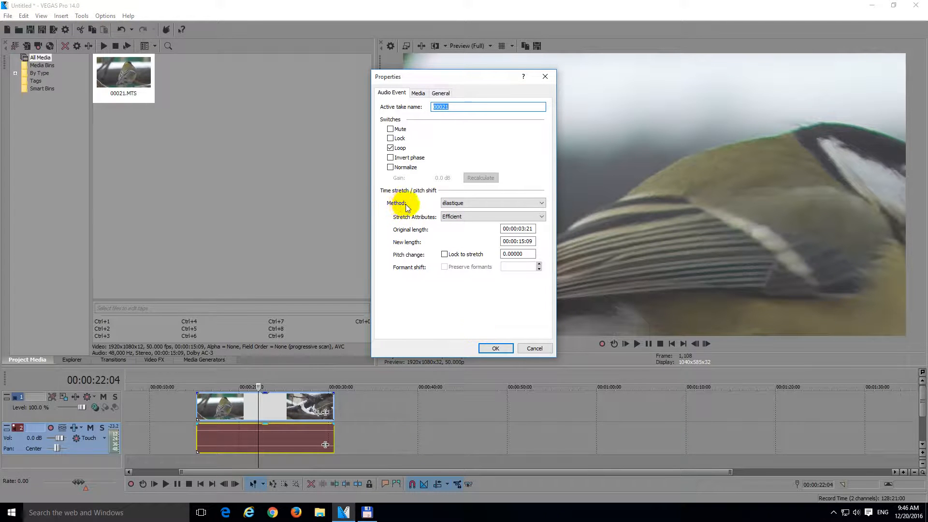
pyautogui.click(458, 206)
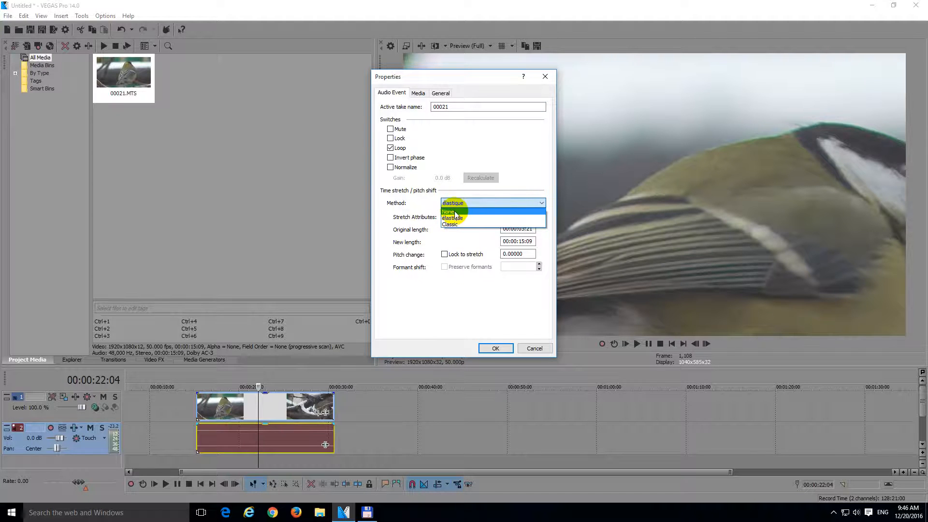
pyautogui.click(455, 212)
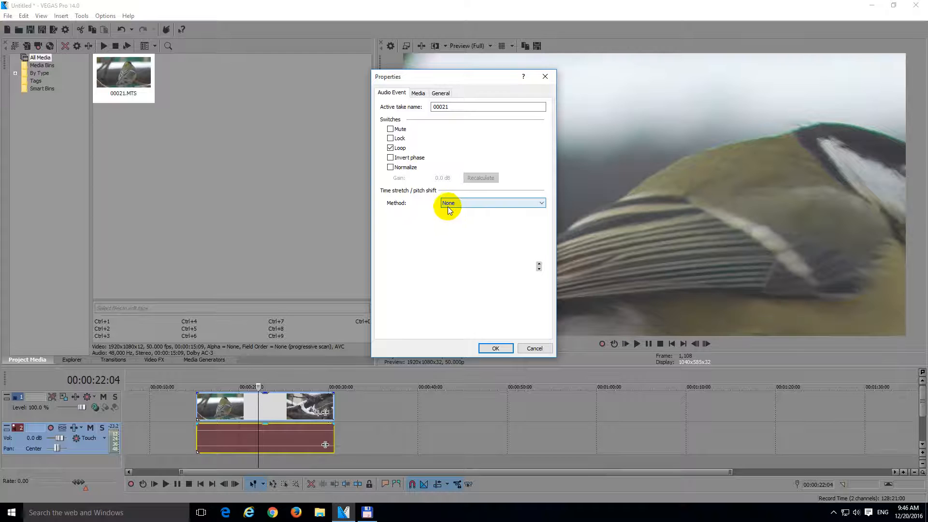
pyautogui.click(498, 347)
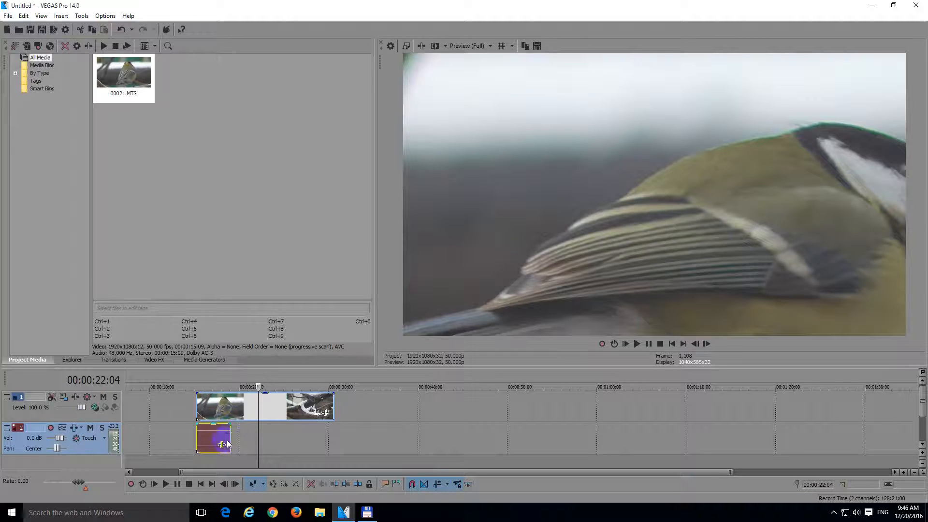
# - Extend the shortened audio event and trim both tracks to end together at about 30 seconds, and preview the result
pyautogui.moveTo(229, 436); pyautogui.dragTo(380, 443)
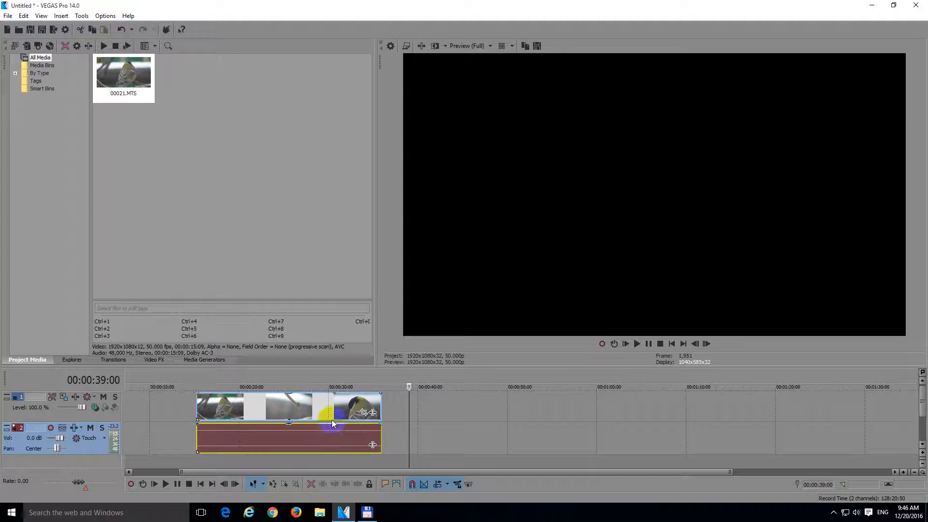
pyautogui.moveTo(381, 438); pyautogui.dragTo(339, 437)
pyautogui.click(217, 377)
pyautogui.press('space')
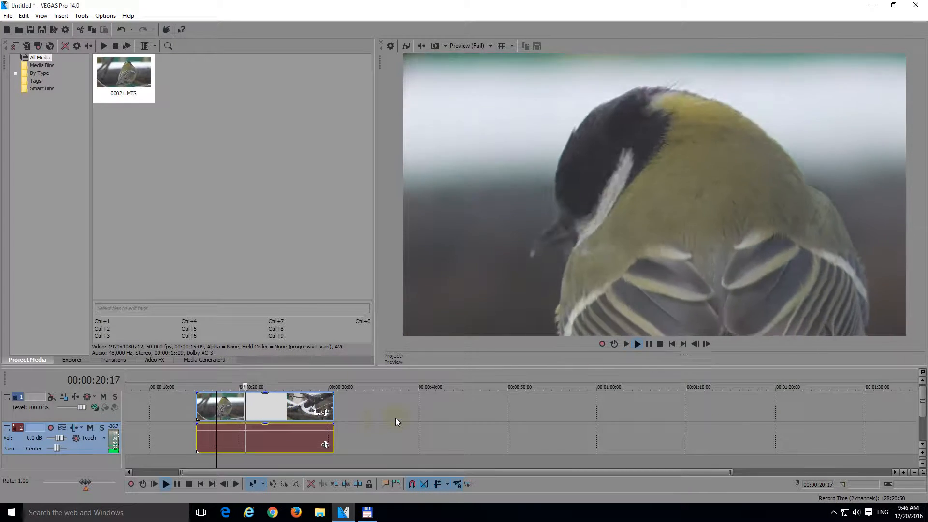
pyautogui.press('space')
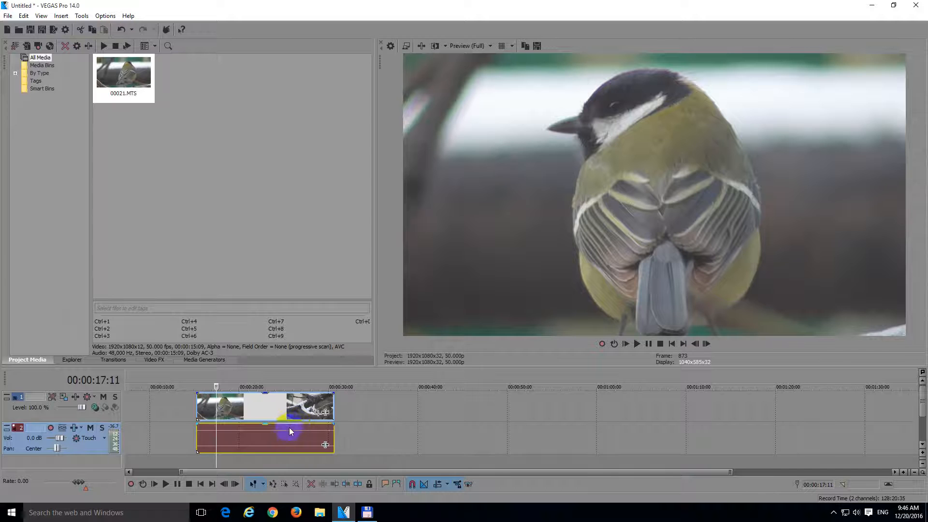
# - Move the clip with its audio about 3 seconds earlier on the timeline
pyautogui.moveTo(272, 406); pyautogui.dragTo(231, 434)
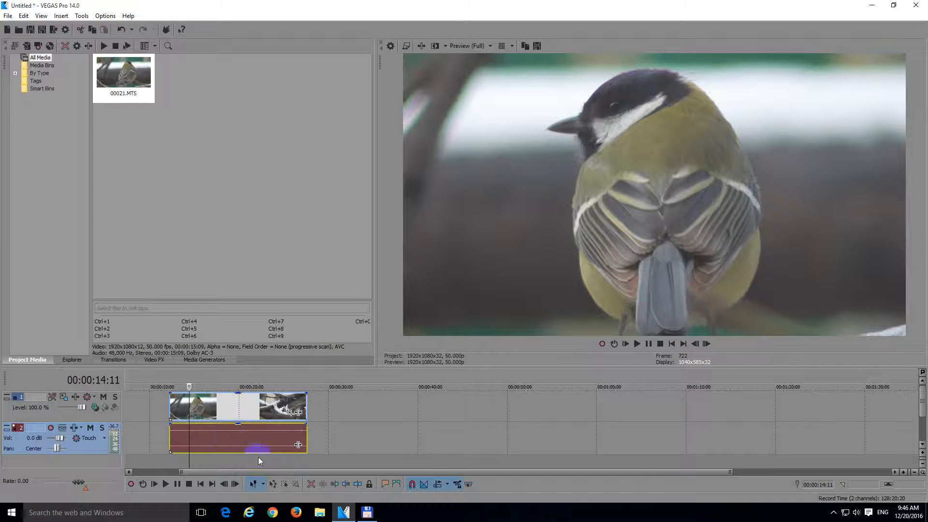
pyautogui.click(234, 438)
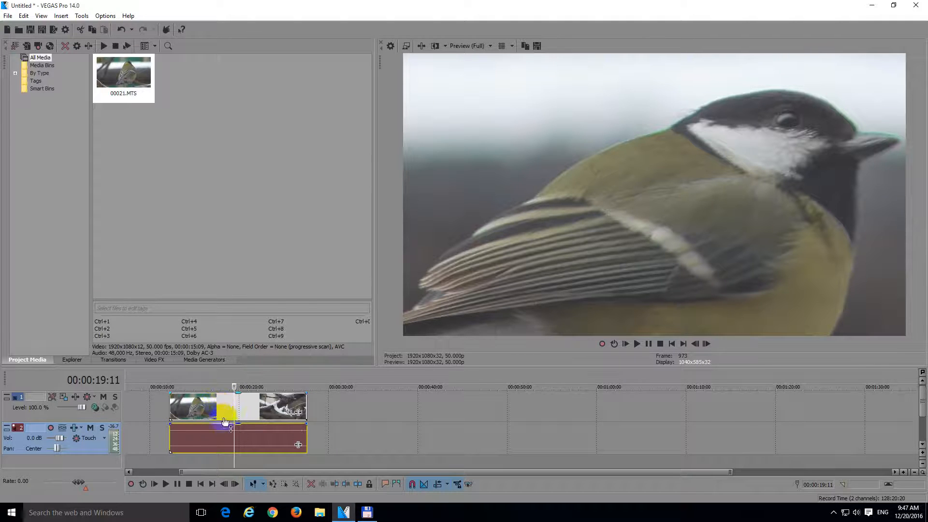
# - Move the audio event about 4 seconds later than the video, and slide it back into alignment with the clip
pyautogui.moveTo(250, 440); pyautogui.dragTo(292, 438)
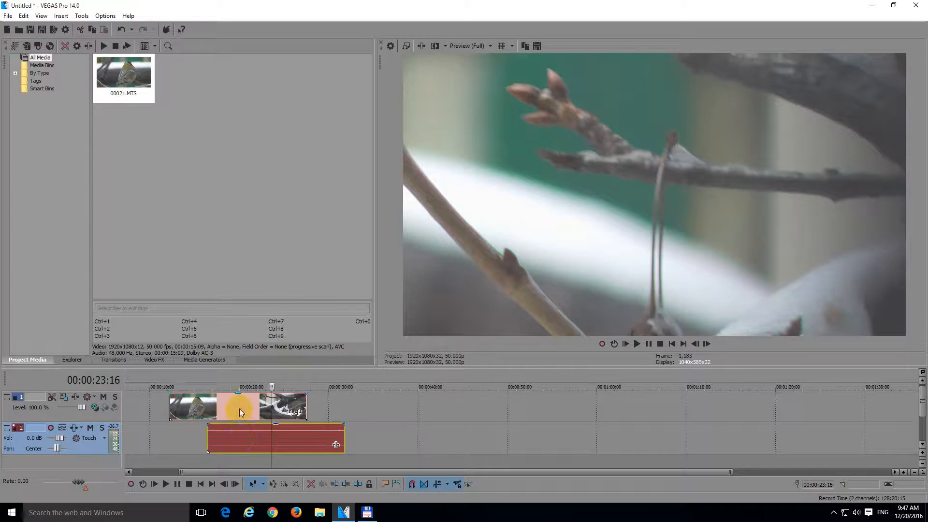
pyautogui.moveTo(311, 439); pyautogui.dragTo(233, 439)
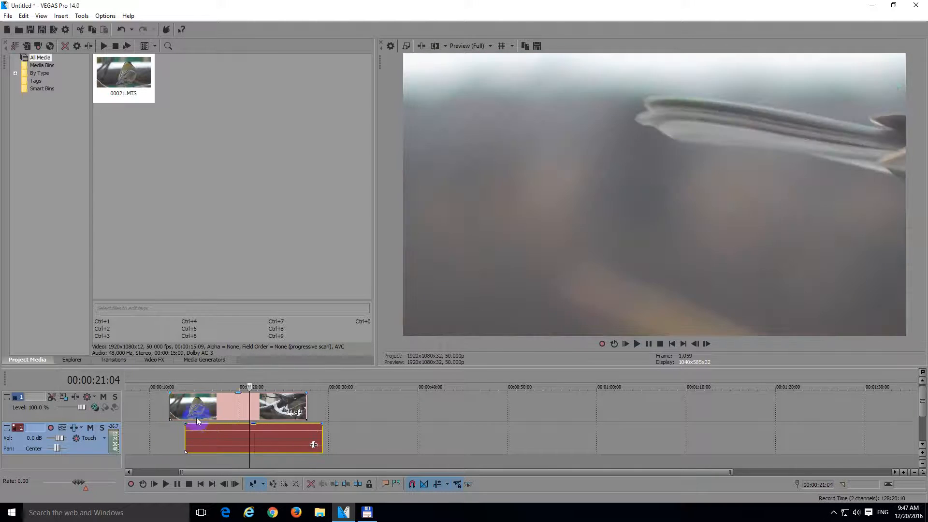
pyautogui.click(214, 439)
pyautogui.moveTo(267, 434); pyautogui.dragTo(248, 431)
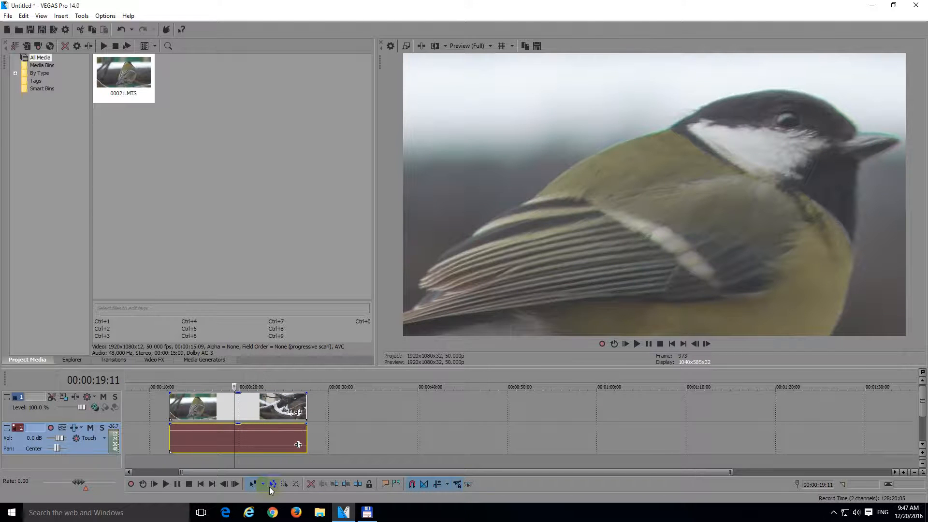
# - At the clip's end, offset the video event a few frames later than the audio, and slide it back towards alignment
pyautogui.click(305, 381)
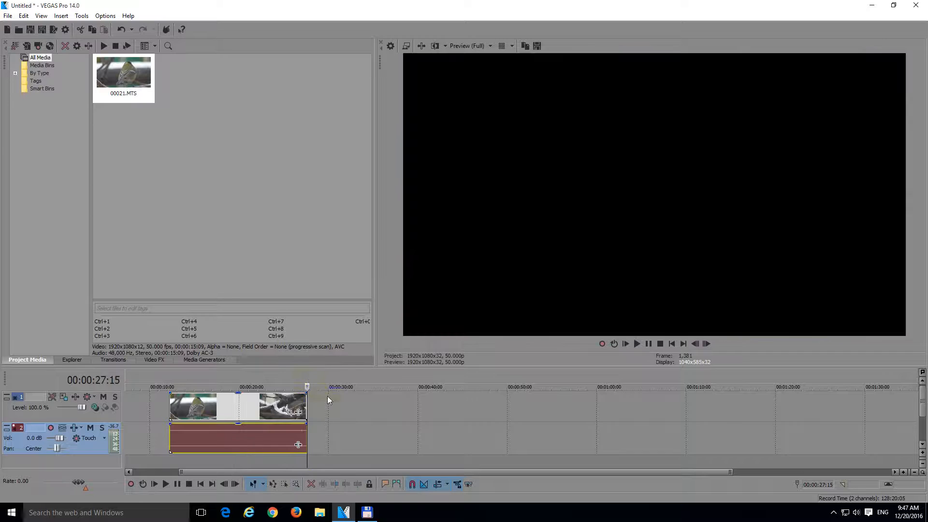
pyautogui.scroll(5, 320, 428)
pyautogui.scroll(2, 529, 433)
pyautogui.click(489, 450)
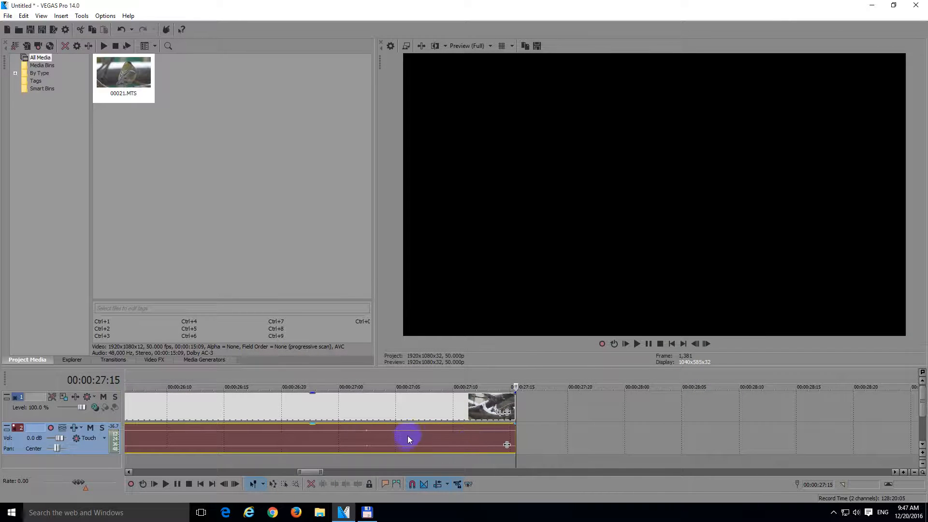
pyautogui.moveTo(410, 440); pyautogui.dragTo(449, 420)
pyautogui.hotkey('ctrl', 'End')
pyautogui.scroll(3, 508, 427)
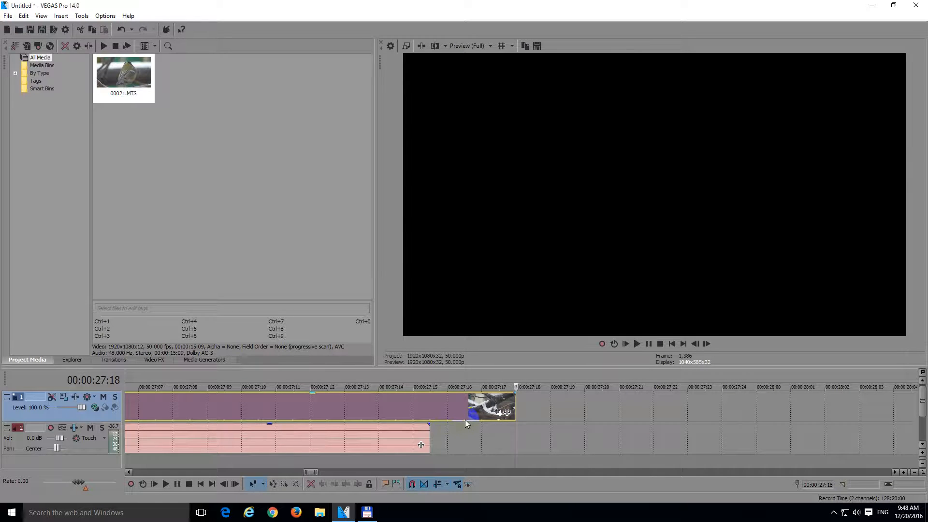
pyautogui.moveTo(500, 423); pyautogui.dragTo(390, 437)
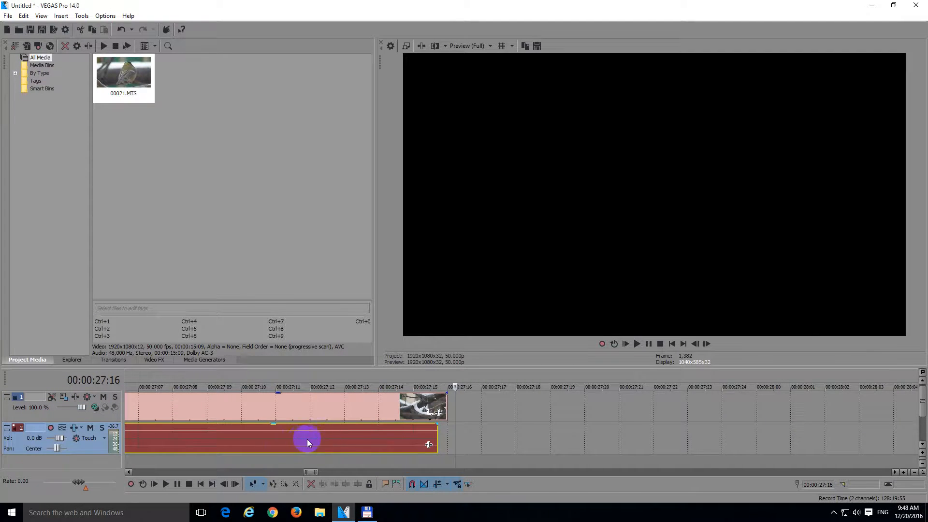
# - Move the video event and its audio event to the start of the timeline so that they line up
pyautogui.scroll(-8, 307, 439)
pyautogui.moveTo(242, 411); pyautogui.dragTo(162, 411)
pyautogui.moveTo(238, 437); pyautogui.dragTo(124, 431)
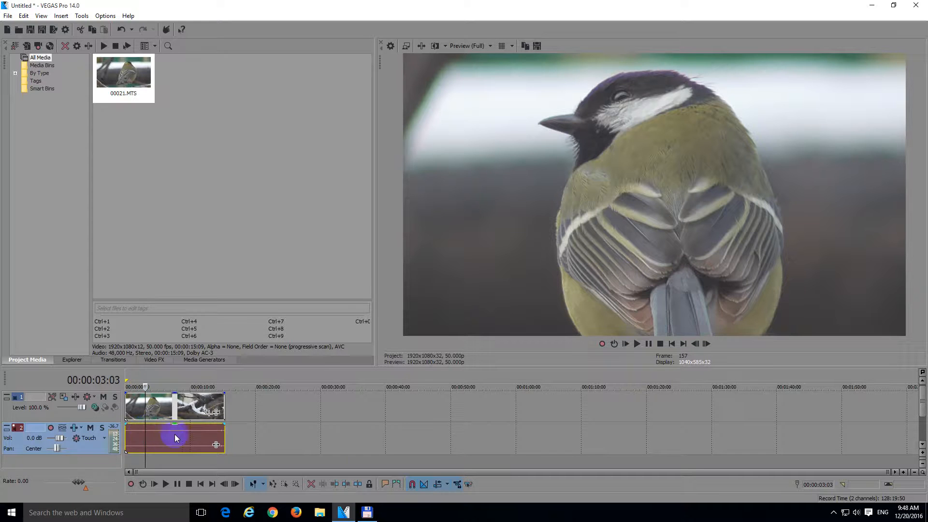
pyautogui.moveTo(188, 434); pyautogui.dragTo(163, 433)
# - Shift the video event about three frames later, and shift the audio event by the same amount to match
pyautogui.click(225, 379)
pyautogui.scroll(5, 265, 408)
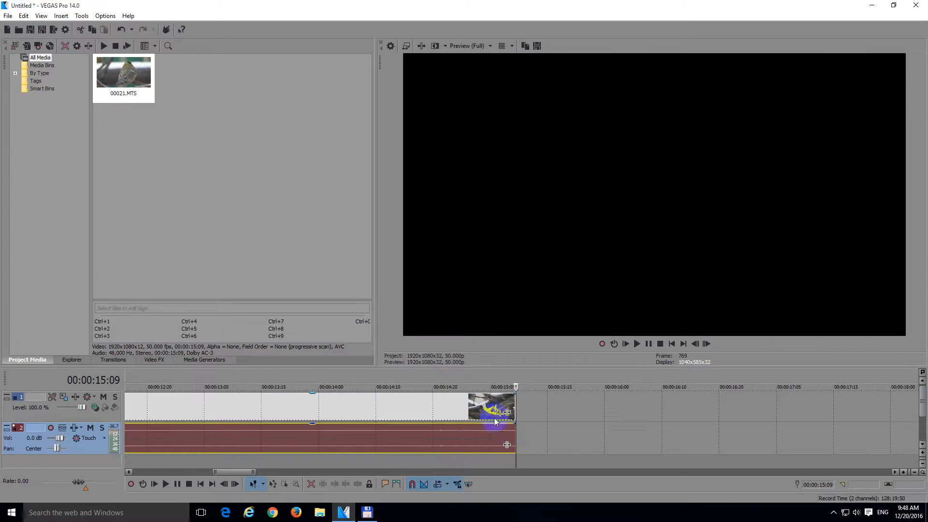
pyautogui.moveTo(493, 408); pyautogui.dragTo(512, 406)
pyautogui.click(498, 434)
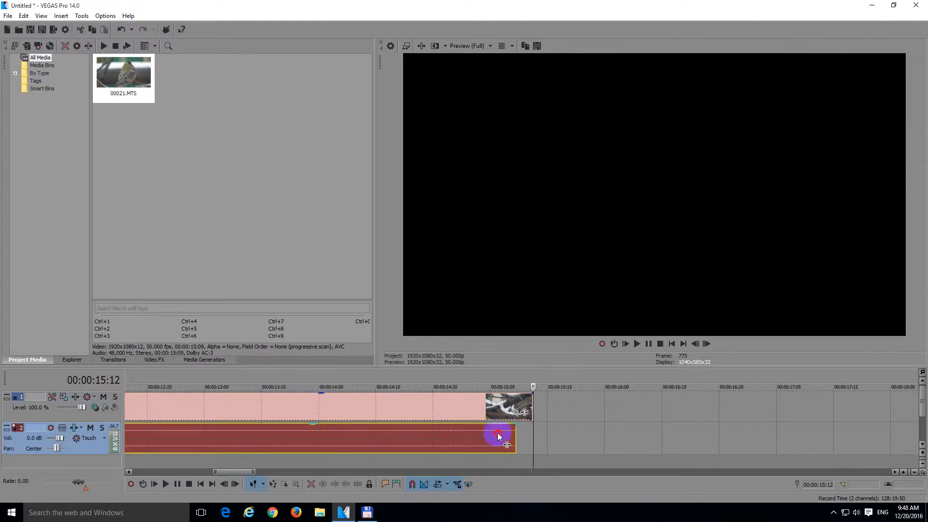
pyautogui.moveTo(493, 436); pyautogui.dragTo(513, 439)
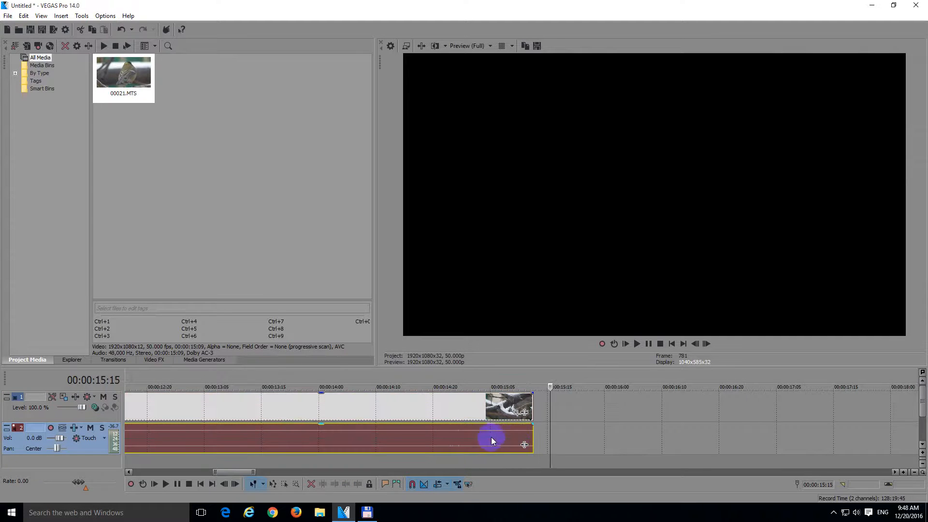
# - Move the audio event a few frames earlier to the timeline start, and select the video and audio events together
pyautogui.scroll(-1, 458, 429)
pyautogui.scroll(-5, 459, 430)
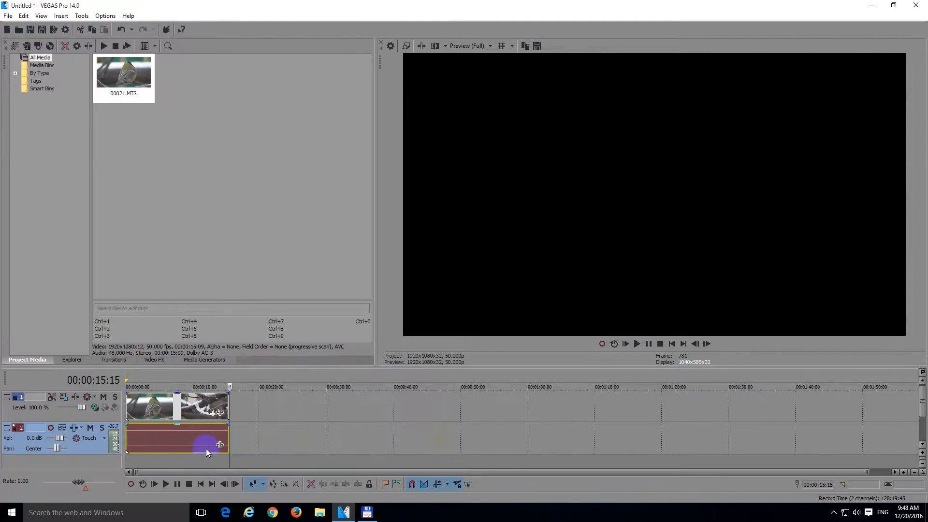
pyautogui.moveTo(220, 435)
pyautogui.mouseDown()
pyautogui.moveTo(175, 438)
pyautogui.moveTo(239, 440)
pyautogui.moveTo(221, 445)
pyautogui.mouseUp()
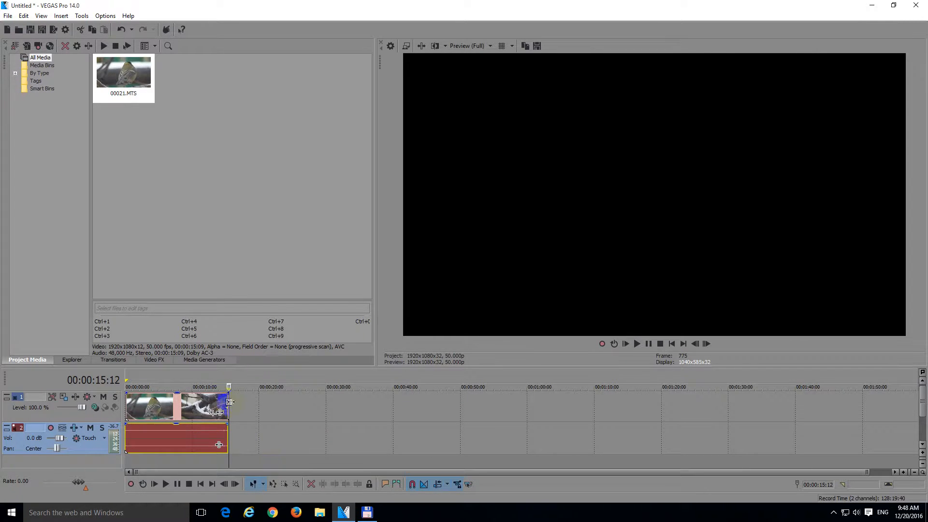
pyautogui.click(203, 376)
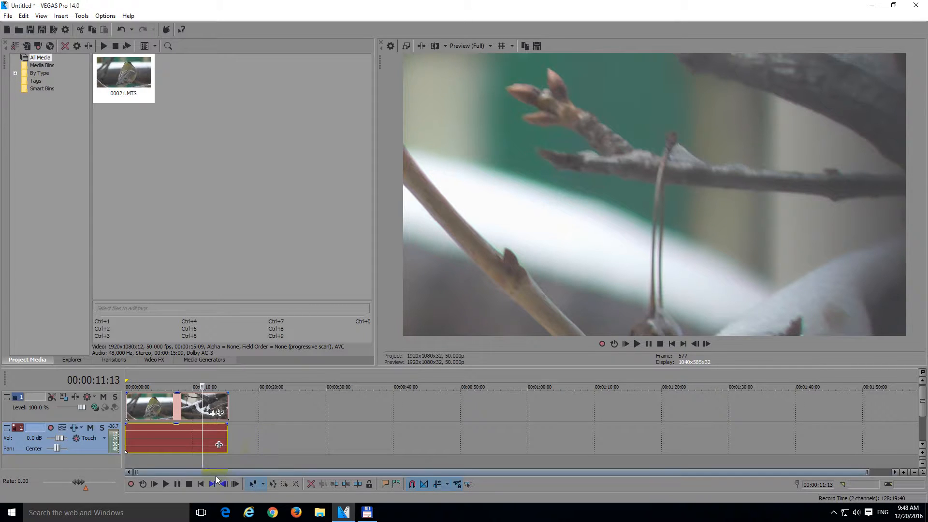
pyautogui.click(190, 413)
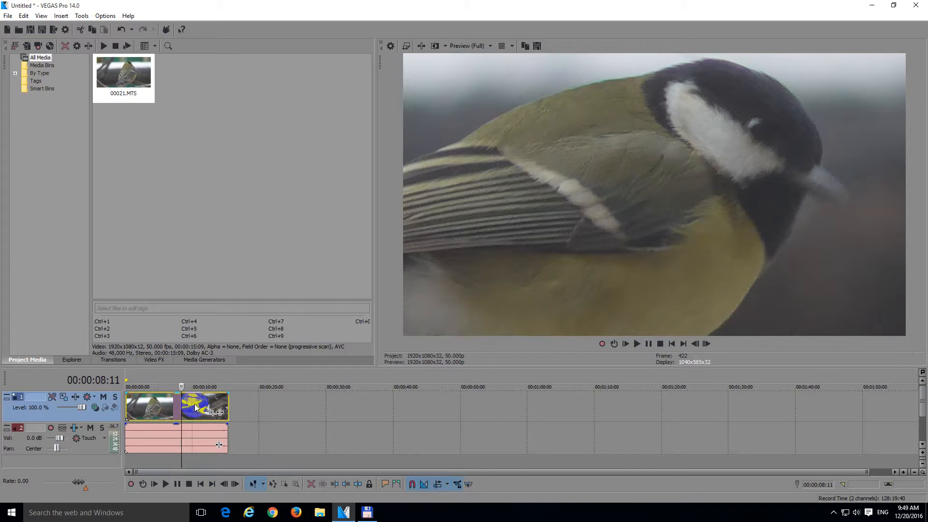
pyautogui.click(195, 440)
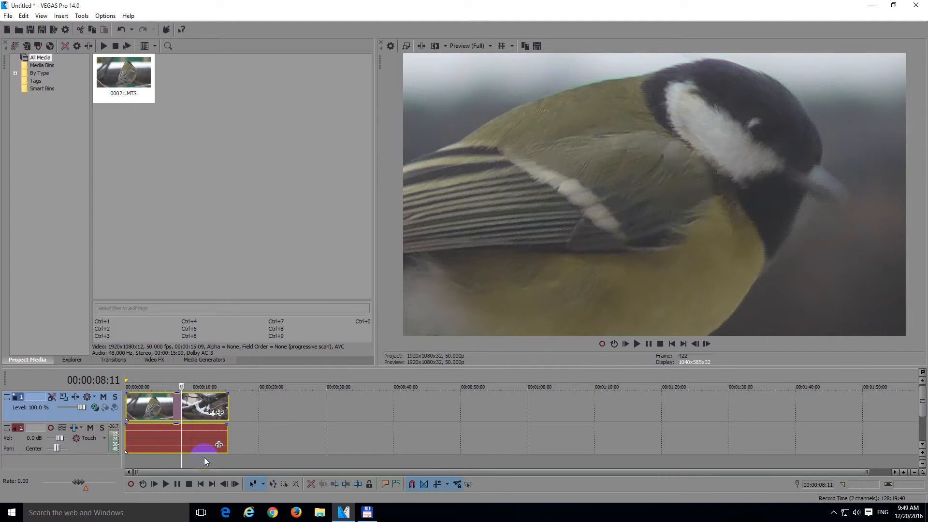
# - Move the video event a few frames earlier so its end aligns with the audio event, and select both events
pyautogui.click(259, 405)
pyautogui.moveTo(176, 407); pyautogui.dragTo(195, 429)
pyautogui.scroll(10, 160, 417)
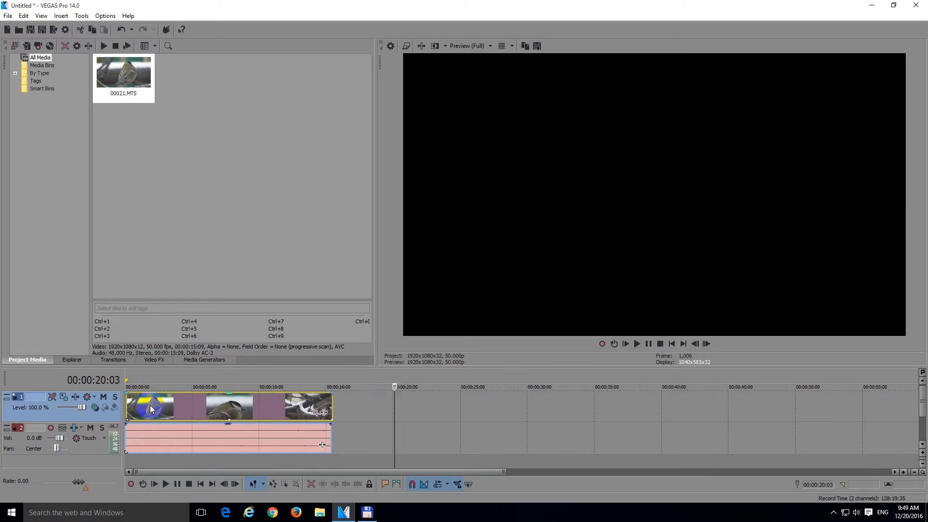
pyautogui.scroll(-4, 193, 425)
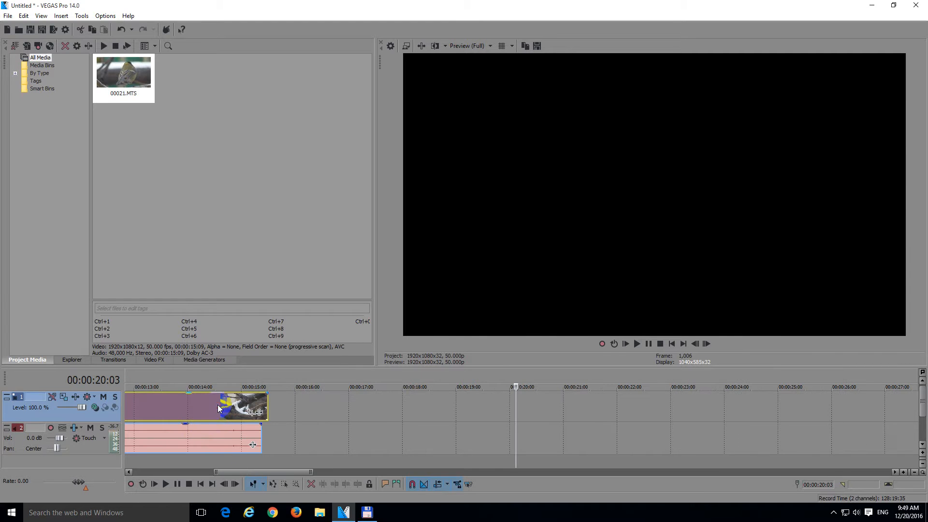
pyautogui.click(219, 433)
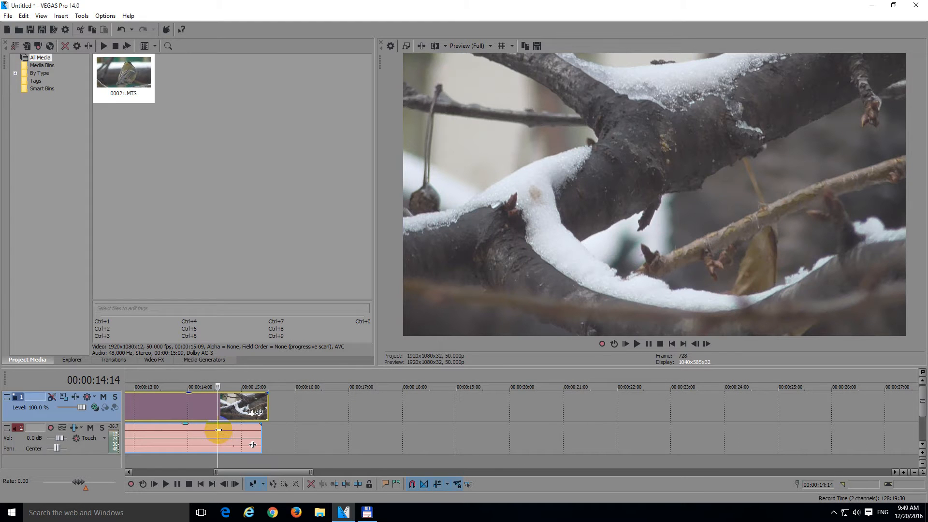
pyautogui.click(242, 404)
pyautogui.moveTo(240, 403); pyautogui.dragTo(235, 404)
pyautogui.keyDown('ctrl'); pyautogui.click(210, 434); pyautogui.keyUp('ctrl')
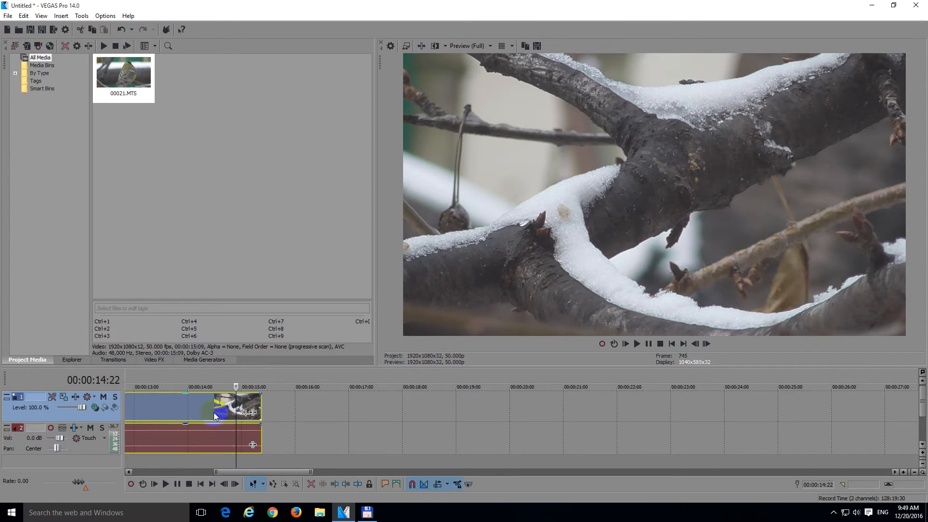
# - Select the video event alone and check its alignment with the audio across the whole clip
pyautogui.click(287, 409)
pyautogui.moveTo(194, 404)
pyautogui.mouseDown()
pyautogui.moveTo(217, 405)
pyautogui.moveTo(180, 407)
pyautogui.mouseUp()
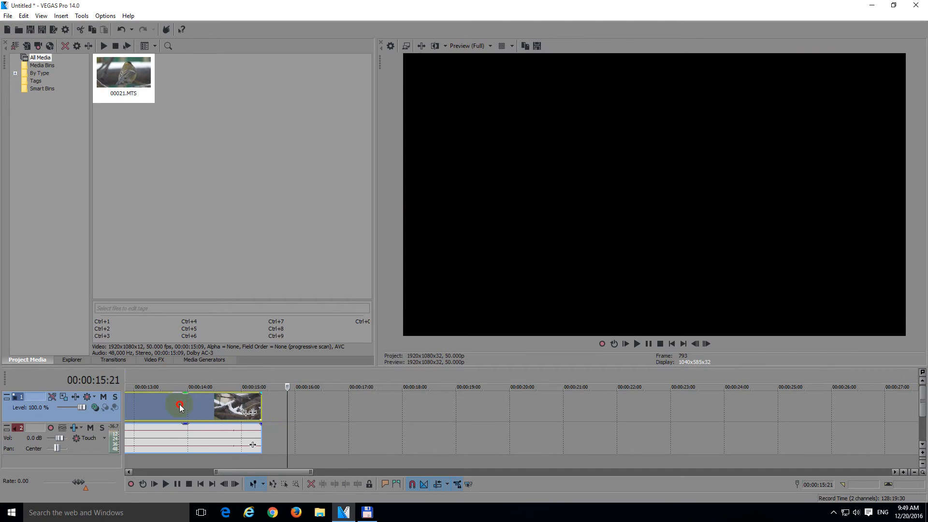
pyautogui.scroll(-4, 219, 431)
pyautogui.moveTo(237, 414); pyautogui.dragTo(211, 407)
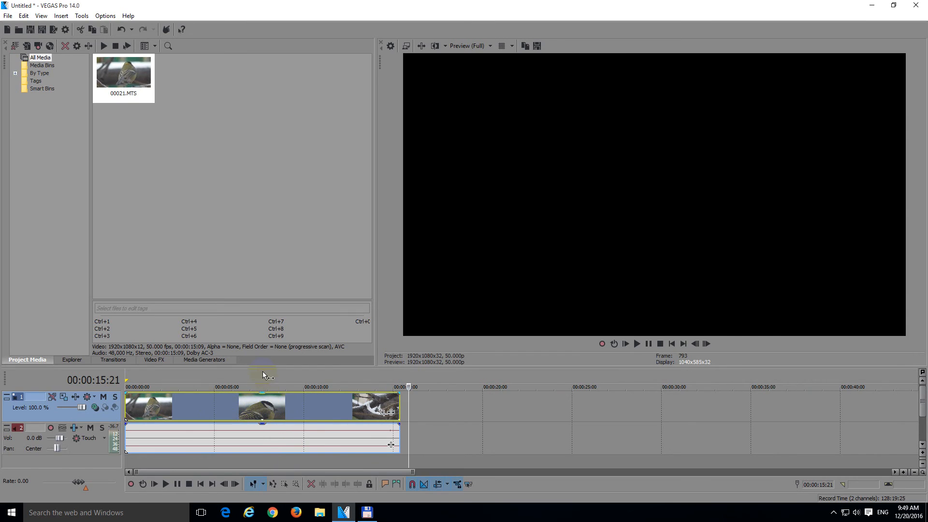